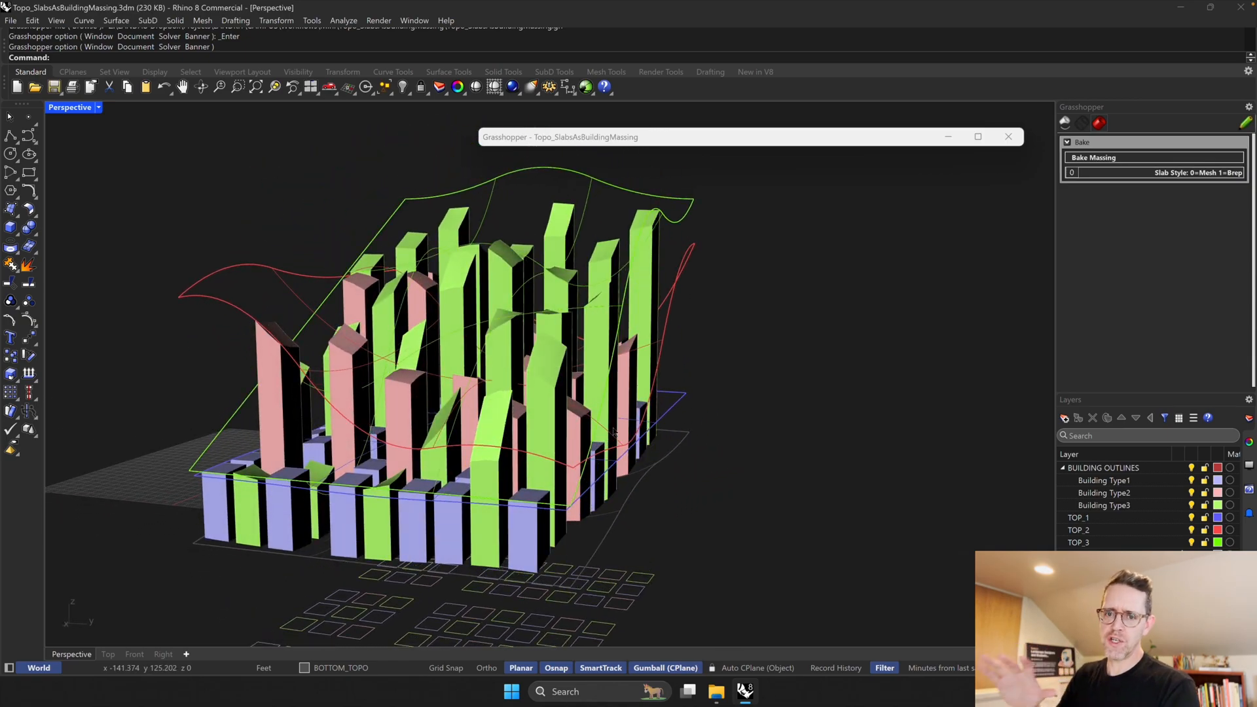
Examine the building massing from several angles, highlighting the bottom topography surface beneath the towers.
right_drag(442, 381, 552, 318)
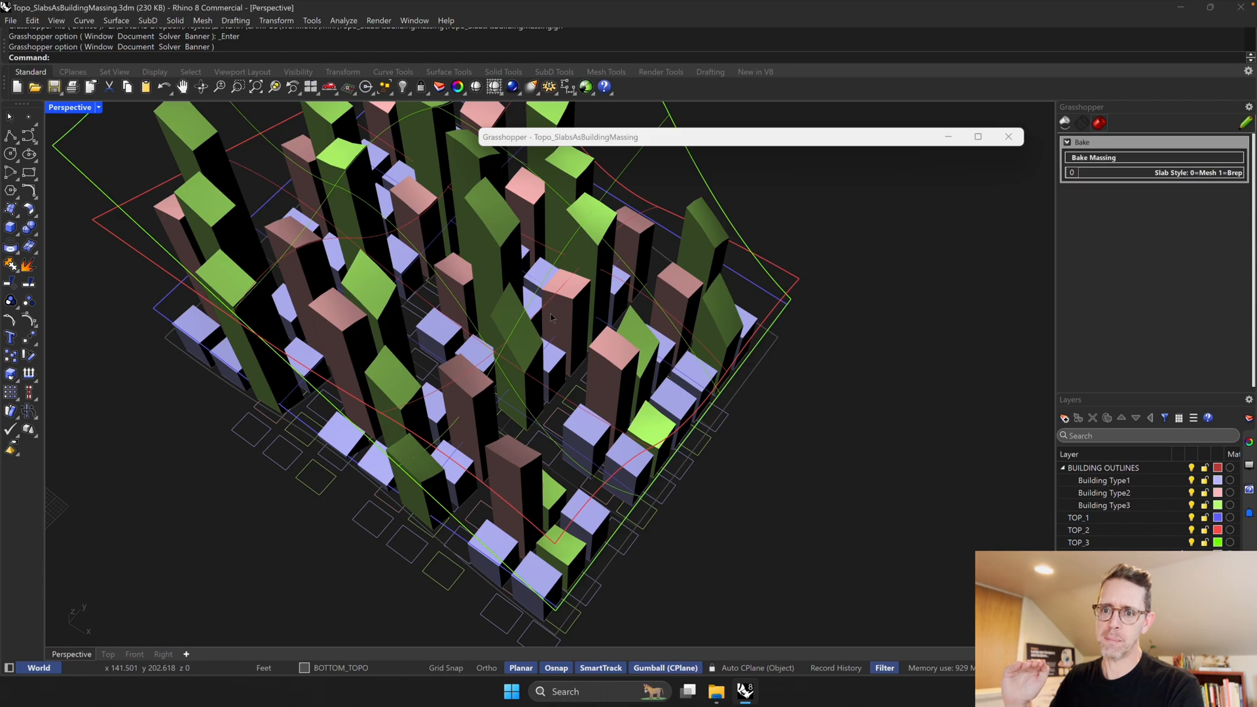
right_drag(617, 412, 399, 345)
click(206, 348)
shift+right_drag(514, 389, 441, 420)
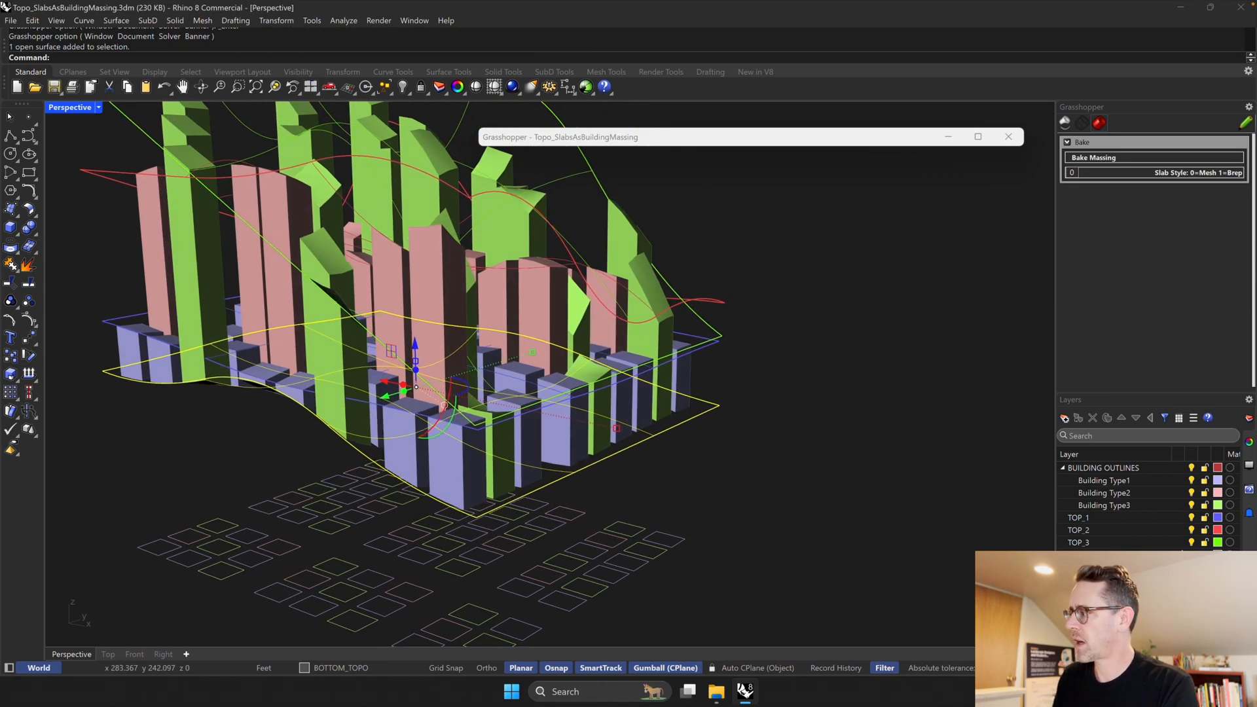
scroll(723, 479, down, 5)
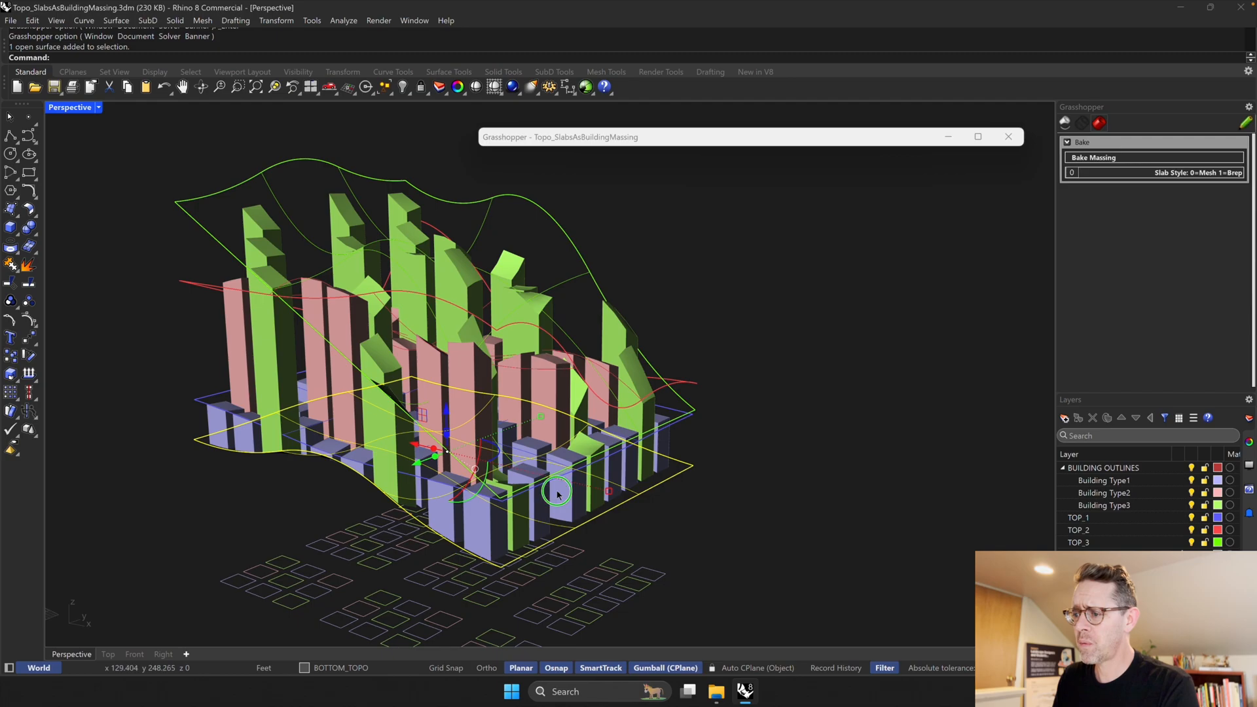
click(721, 474)
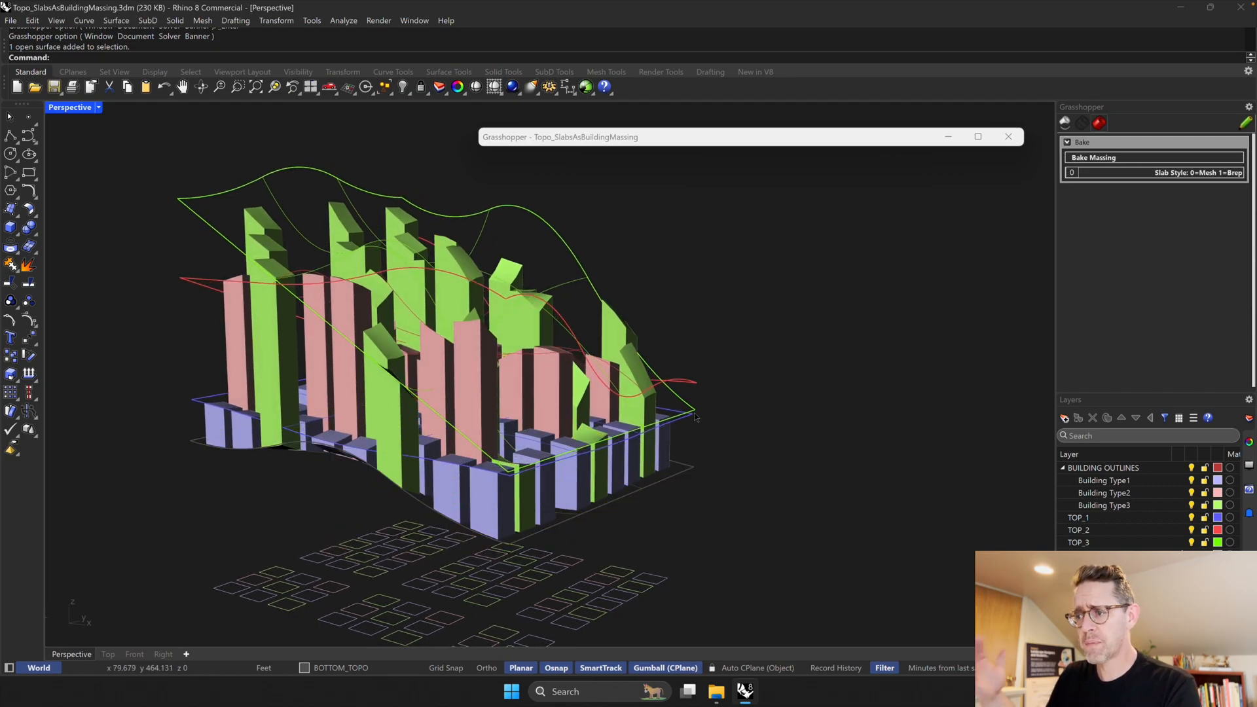
right_drag(744, 403, 699, 401)
Hide the TOP_1, TOP_2 and TOP_3 layers and inspect the building massing without its top surfaces.
click(1191, 518)
click(1192, 530)
click(1192, 542)
right_drag(933, 500, 894, 513)
right_drag(499, 373, 544, 375)
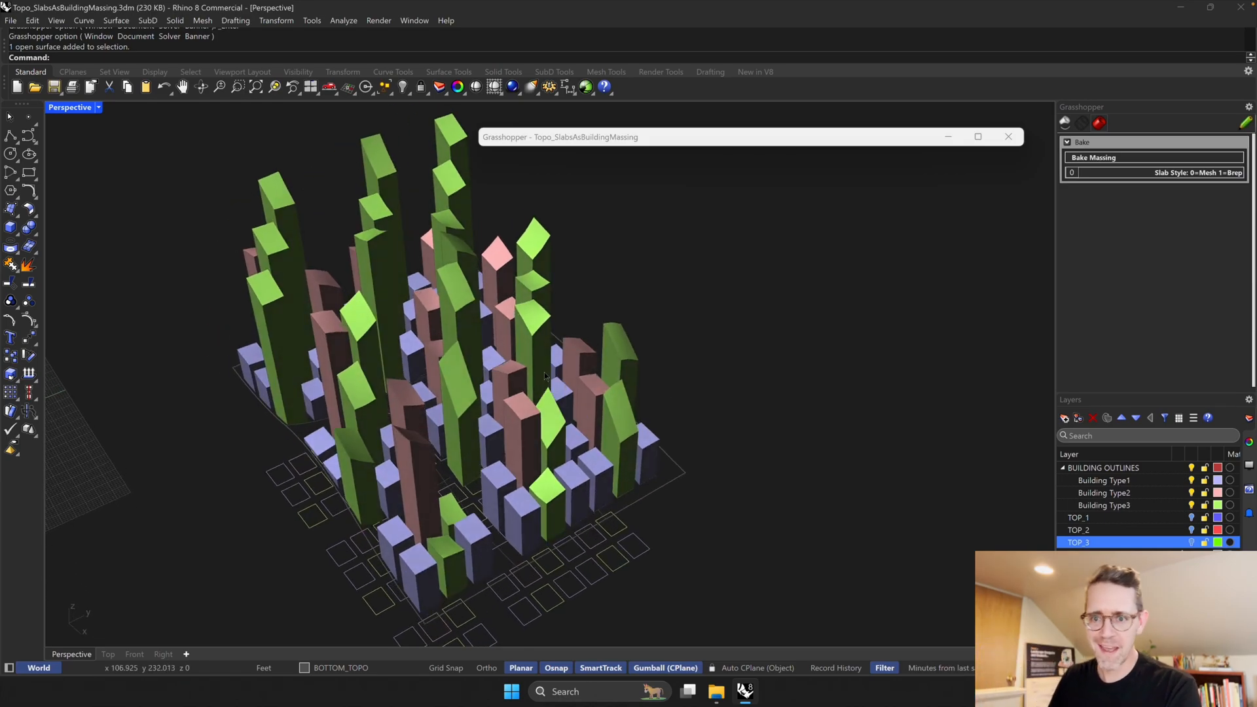
mouse_move(548, 365)
right_down()
mouse_move(576, 387)
mouse_move(546, 368)
mouse_move(580, 366)
mouse_move(567, 375)
right_up()
scroll(567, 375, up, 2)
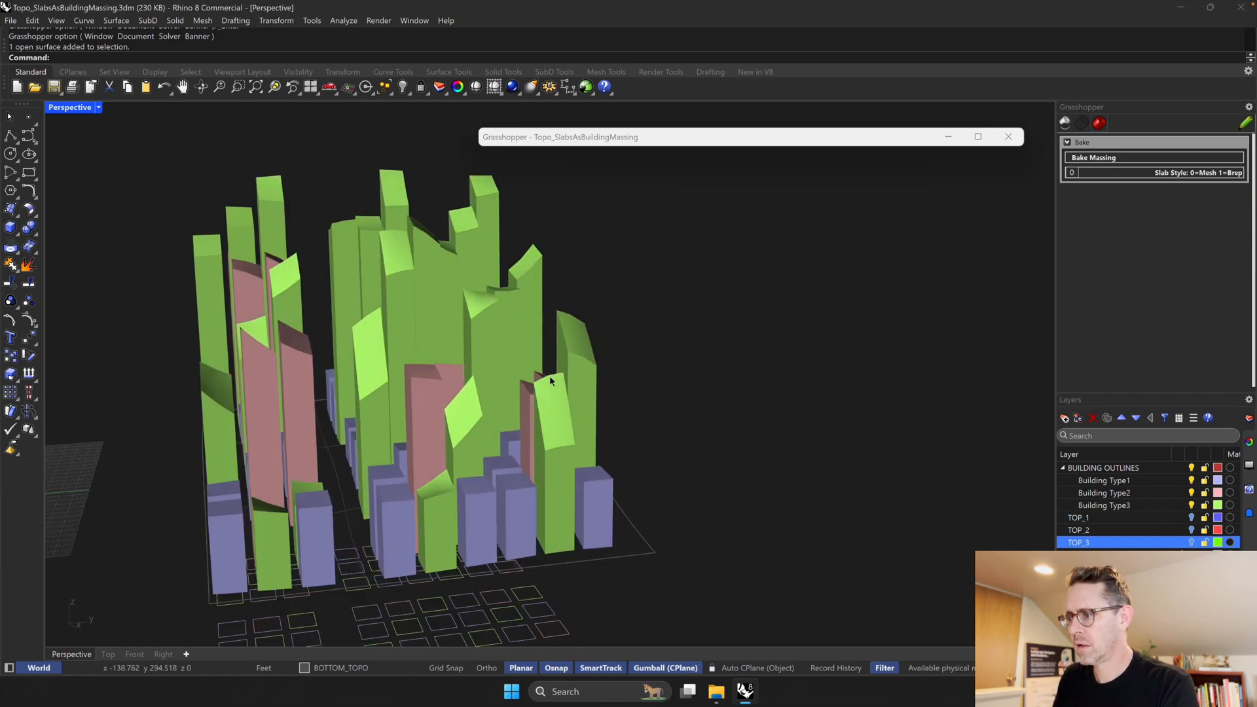
Show the TOP_3, TOP_2 and TOP_1 layers again.
click(1192, 542)
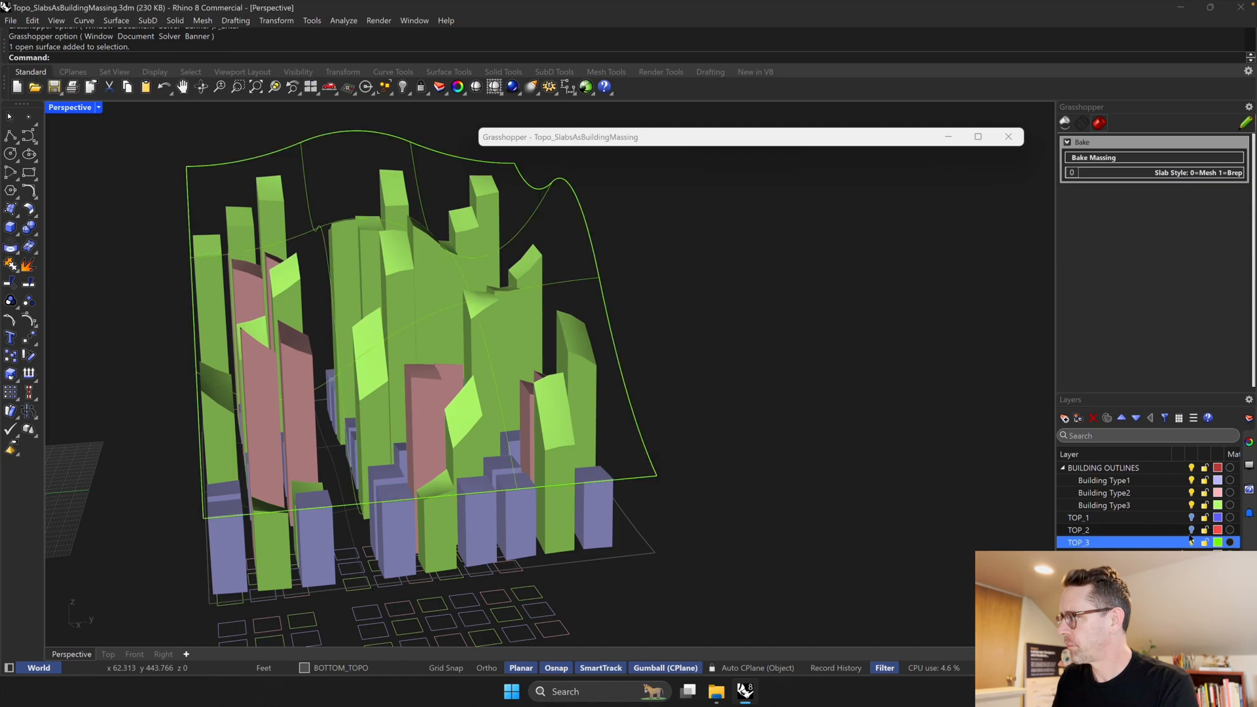
click(1191, 530)
click(1191, 517)
mouse_move(628, 462)
right_down()
mouse_move(653, 450)
mouse_move(651, 462)
right_up()
right_drag(663, 524, 608, 391)
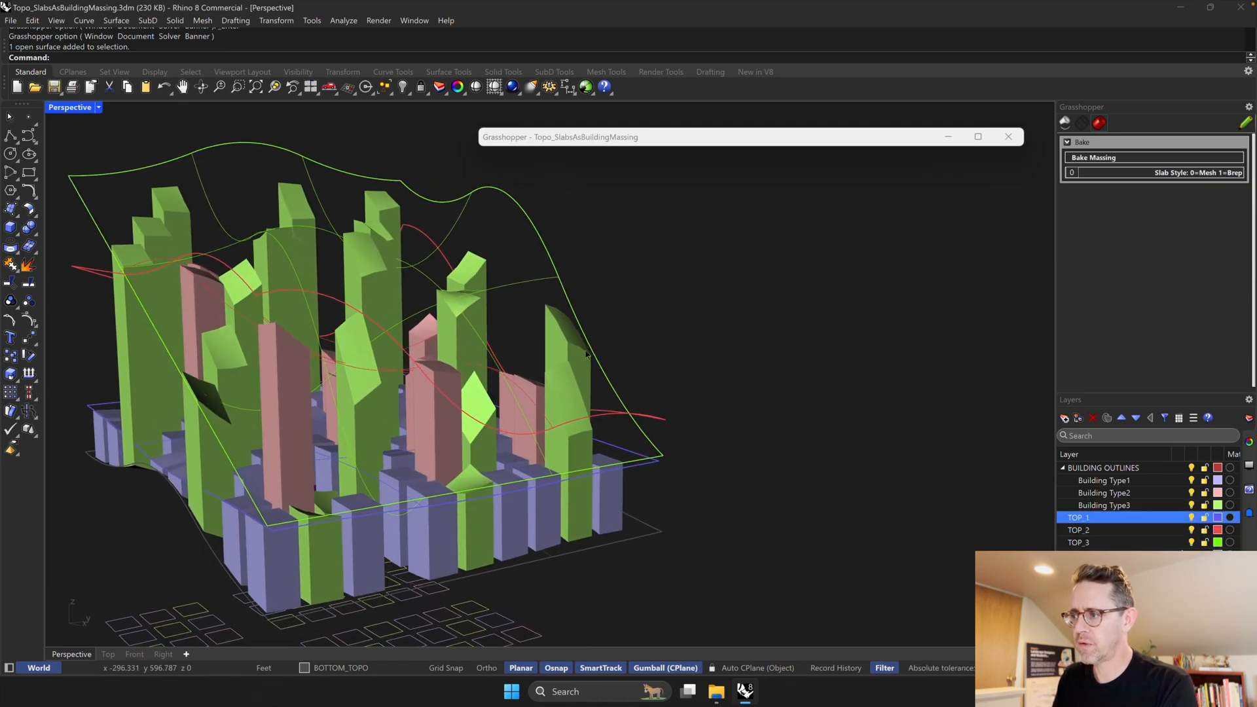
Turn on the control points of the green TOP_3 surface and lower the points of its peak beside the dip.
click(557, 276)
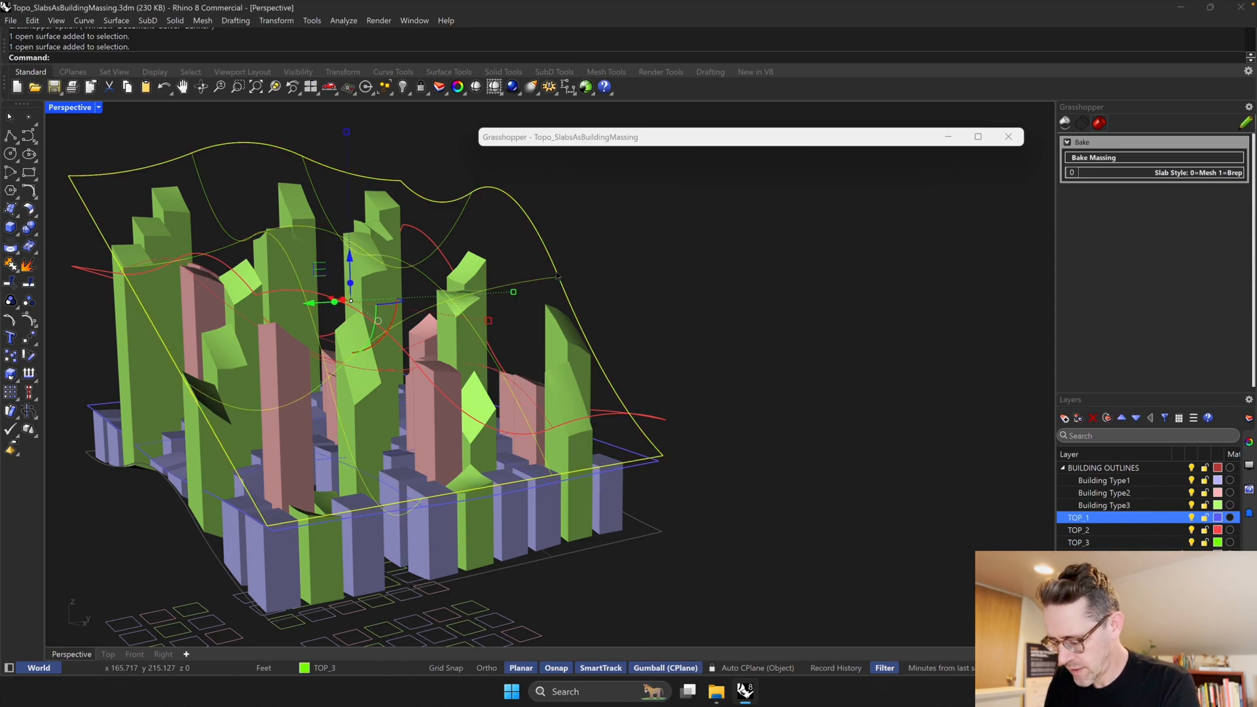
key(F10)
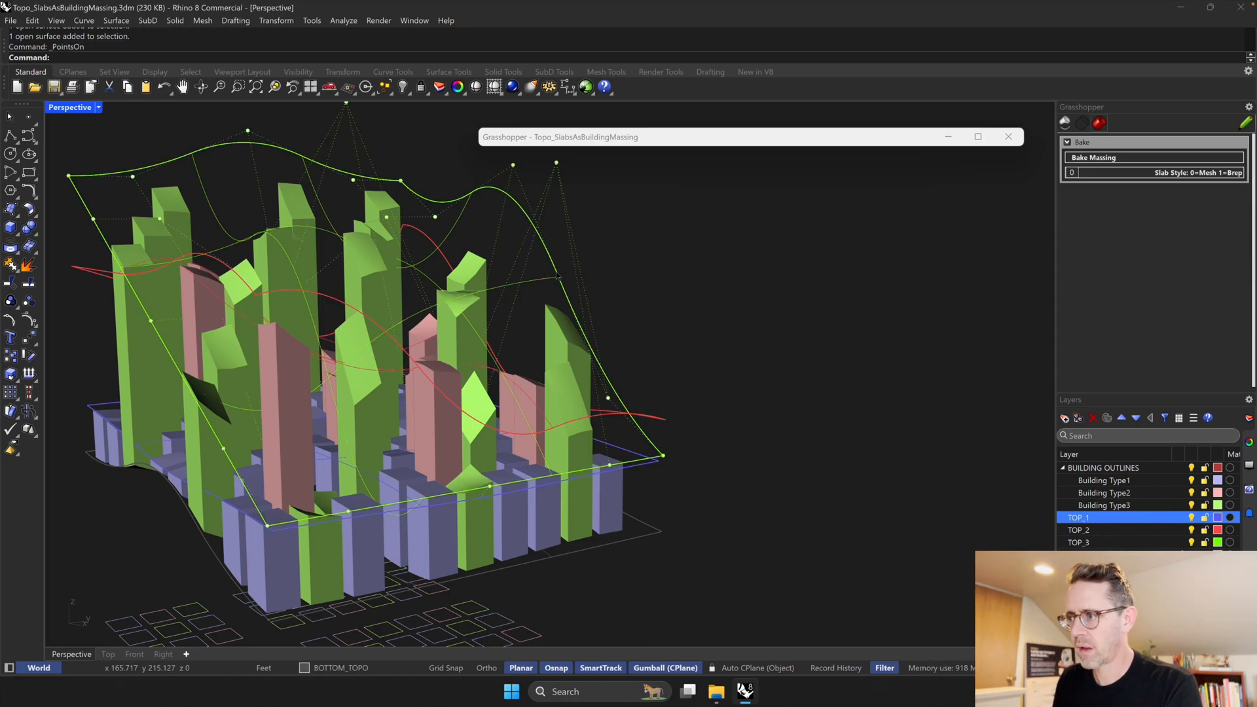
right_drag(554, 268, 616, 307)
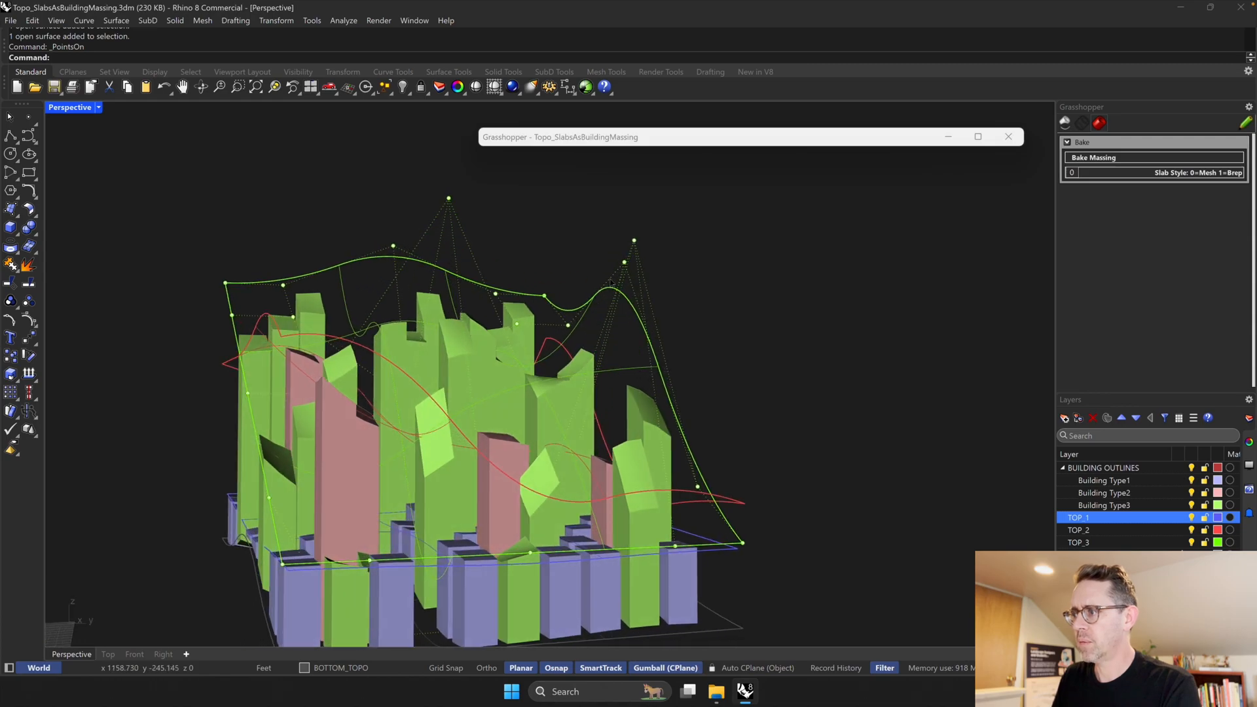
drag(601, 196, 704, 308)
drag(628, 213, 652, 330)
Raise a group of four interior control points on the TOP_3 surface to reshape the tower heights.
right_drag(832, 432, 703, 455)
drag(397, 317, 547, 442)
drag(508, 380, 514, 332)
right_drag(473, 374, 387, 553)
shift+right_drag(716, 502, 513, 524)
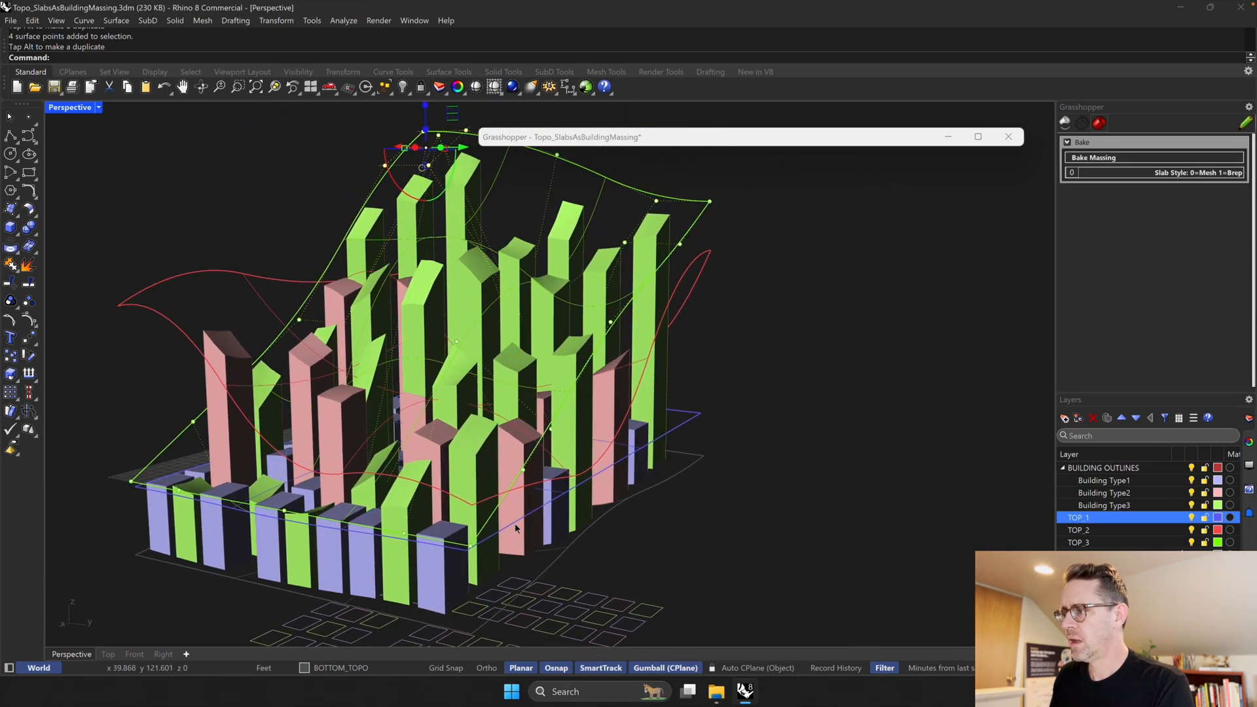
scroll(514, 524, down, 2)
click(945, 278)
shift+right_drag(677, 395, 735, 418)
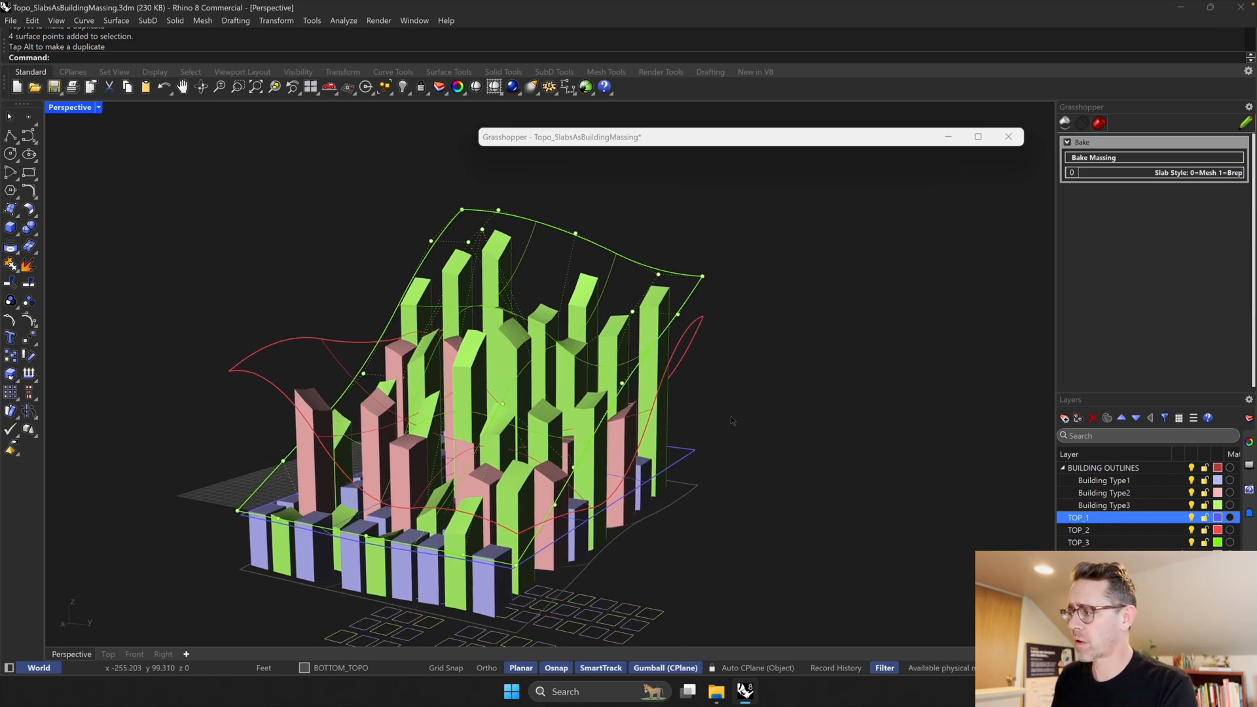
shift+right_drag(735, 519, 733, 478)
shift+right_drag(648, 338, 609, 352)
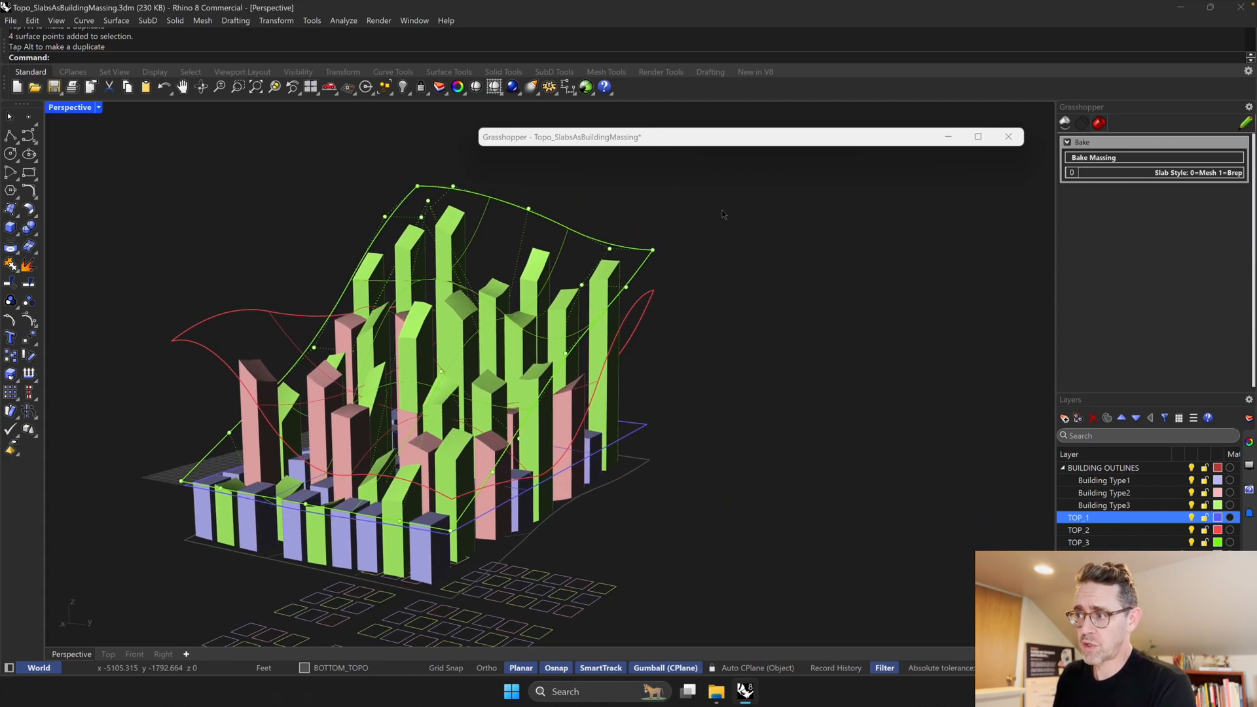
Expand the collapsed Grasshopper window, save the definition and enlarge the window to full screen.
double_click(690, 139)
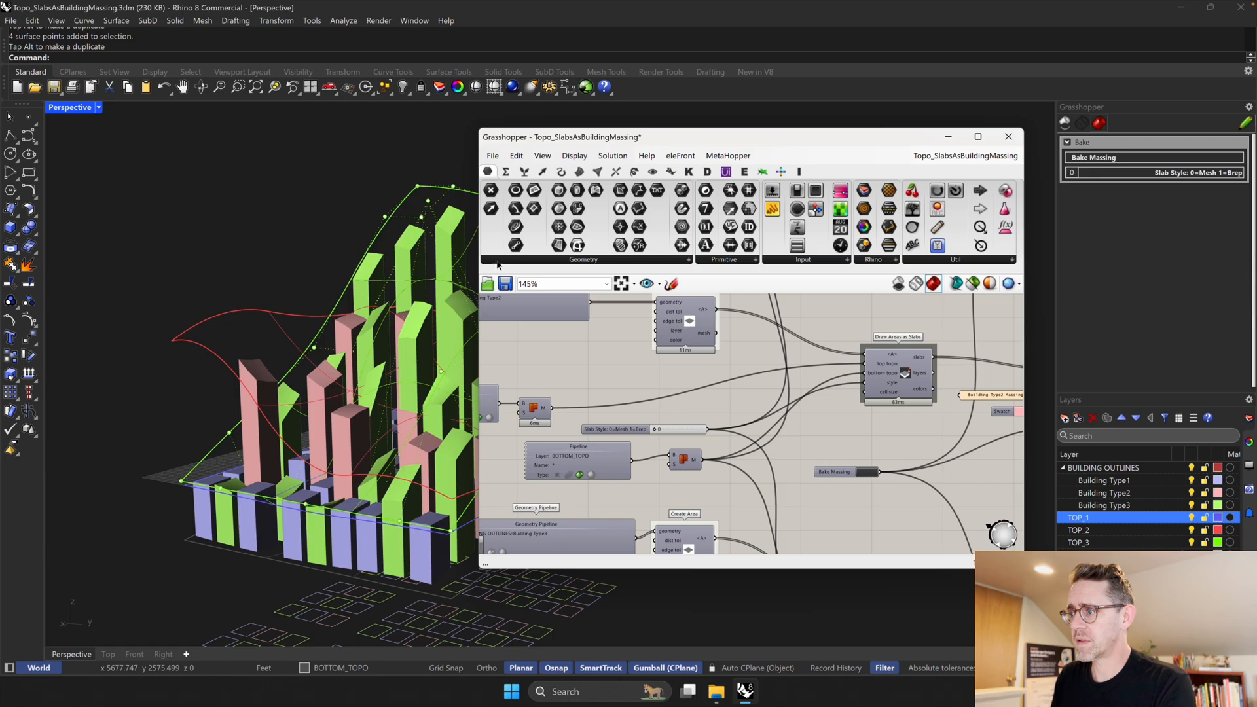
scroll(525, 319, down, 3)
key(ctrl+s)
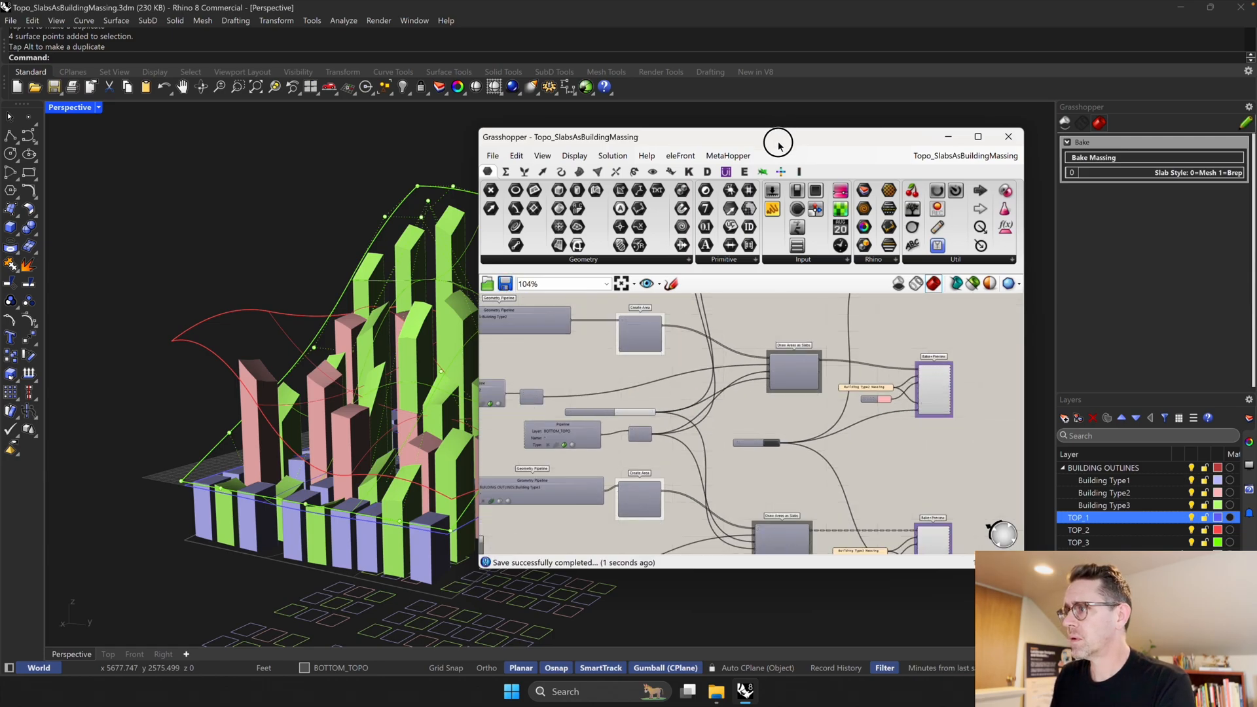
drag(780, 140, 692, 137)
click(878, 138)
Examine the Building Type1 geometry pipeline and the geometry input of its Create Area component.
right_drag(467, 372, 854, 575)
scroll(470, 220, up, 4)
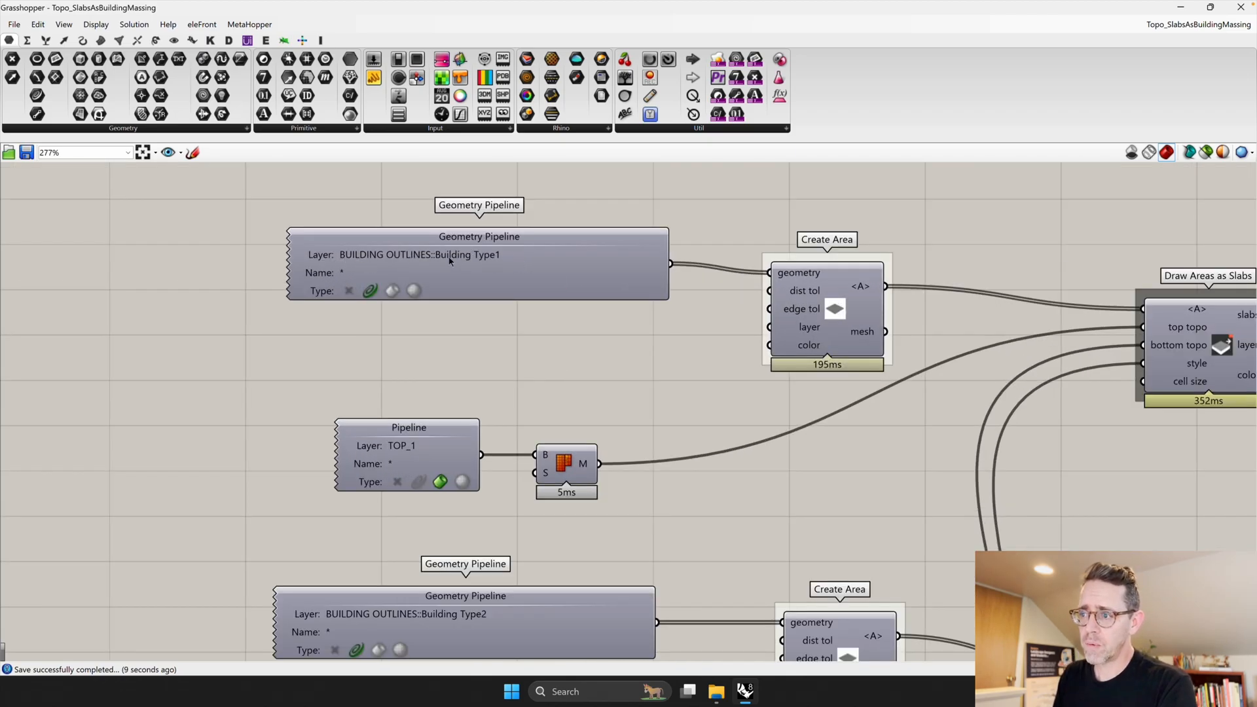
drag(837, 305, 843, 300)
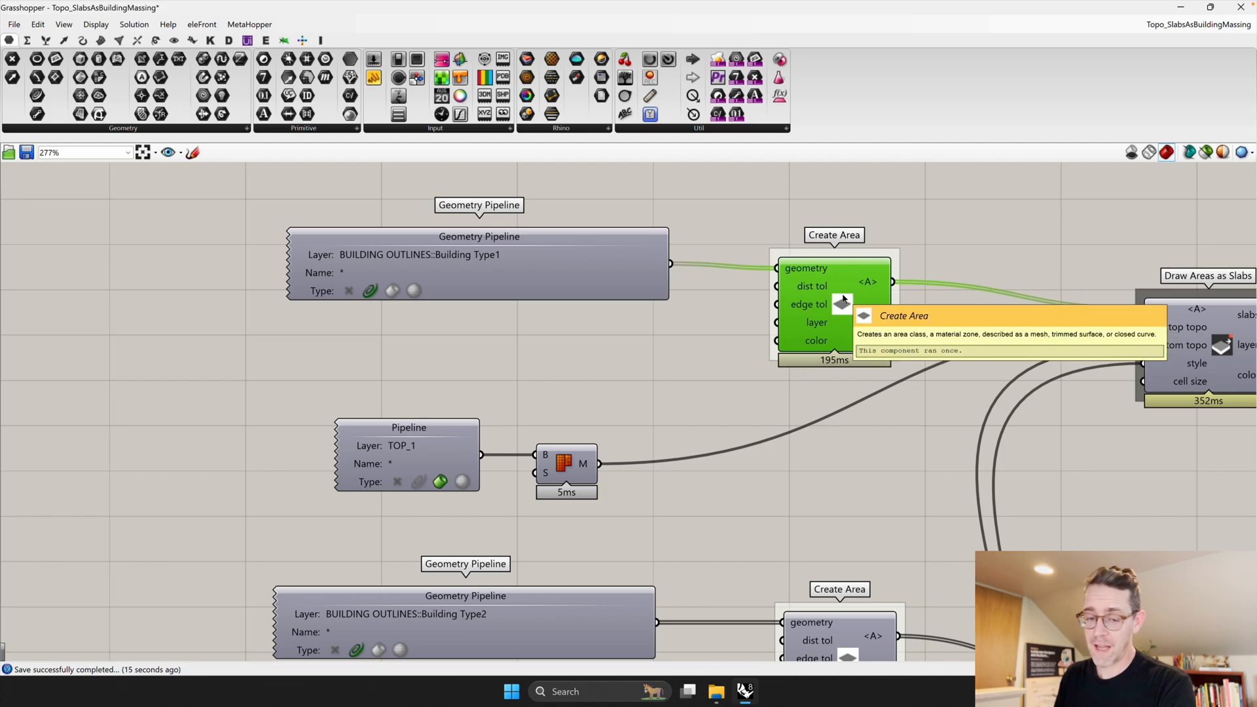
mouse_move(816, 270)
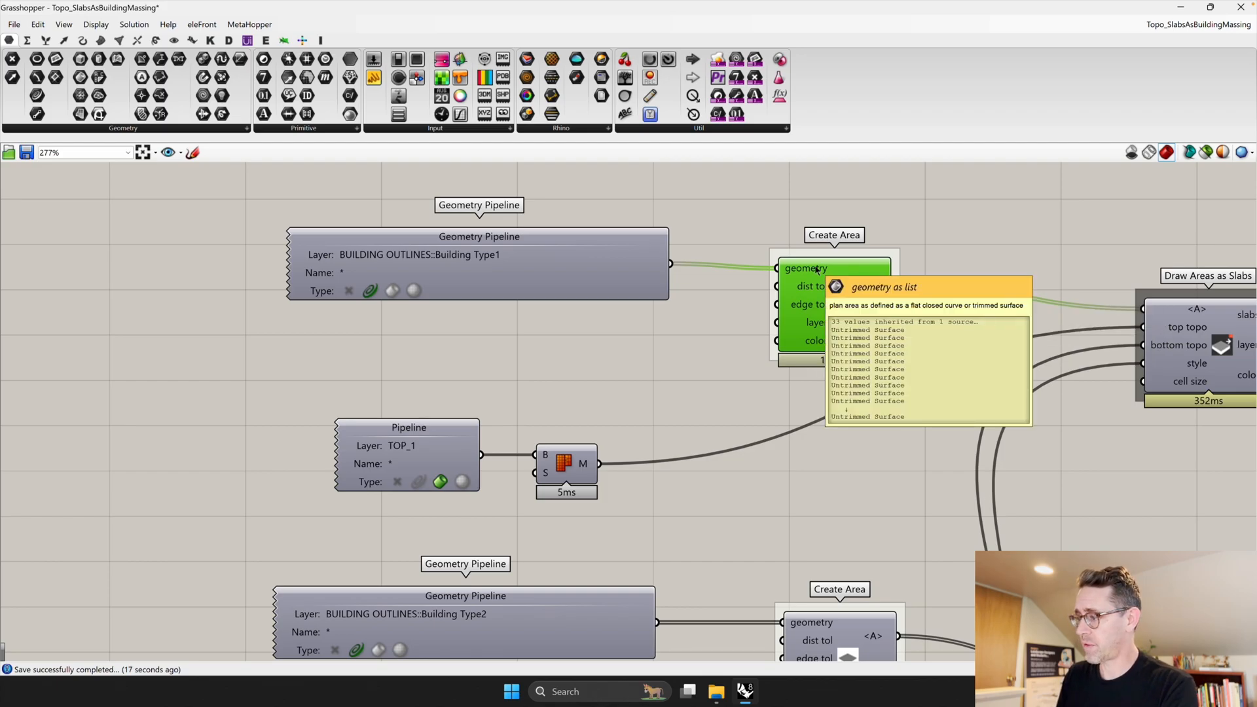
right_drag(855, 491, 401, 464)
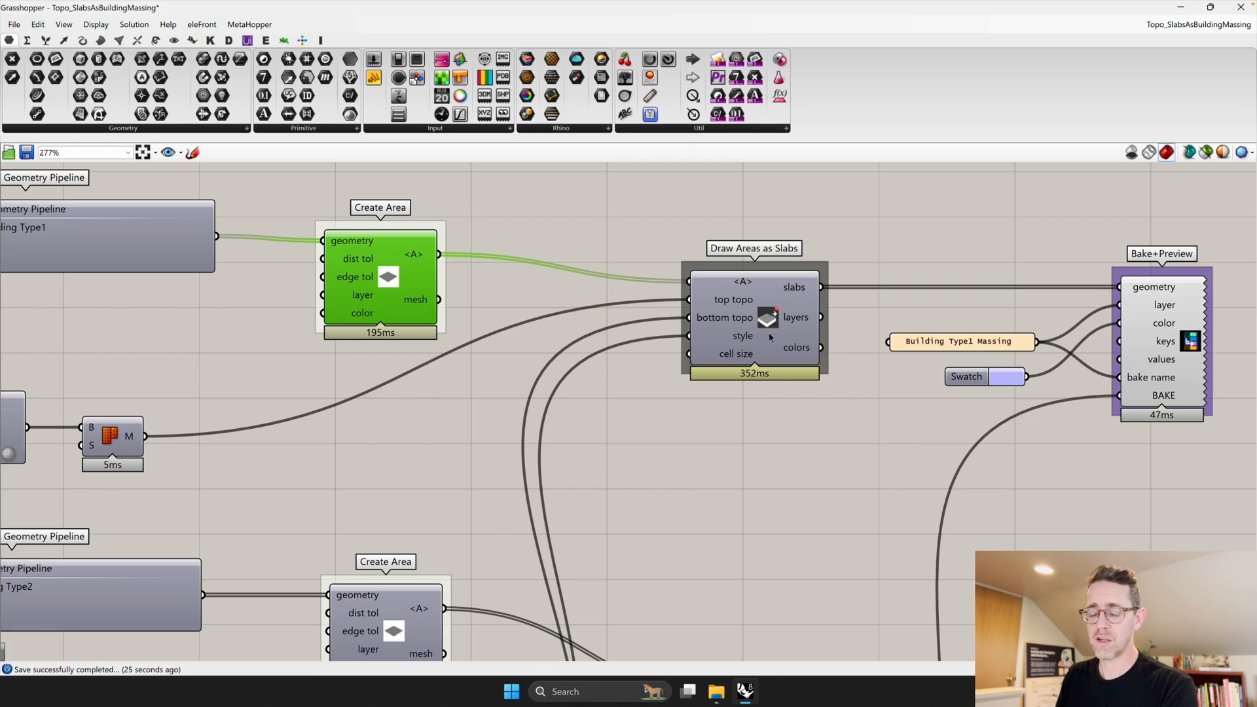
Examine the Draw Areas as Slabs and Bake+Preview components, then the matching chains for the other building types.
mouse_move(771, 314)
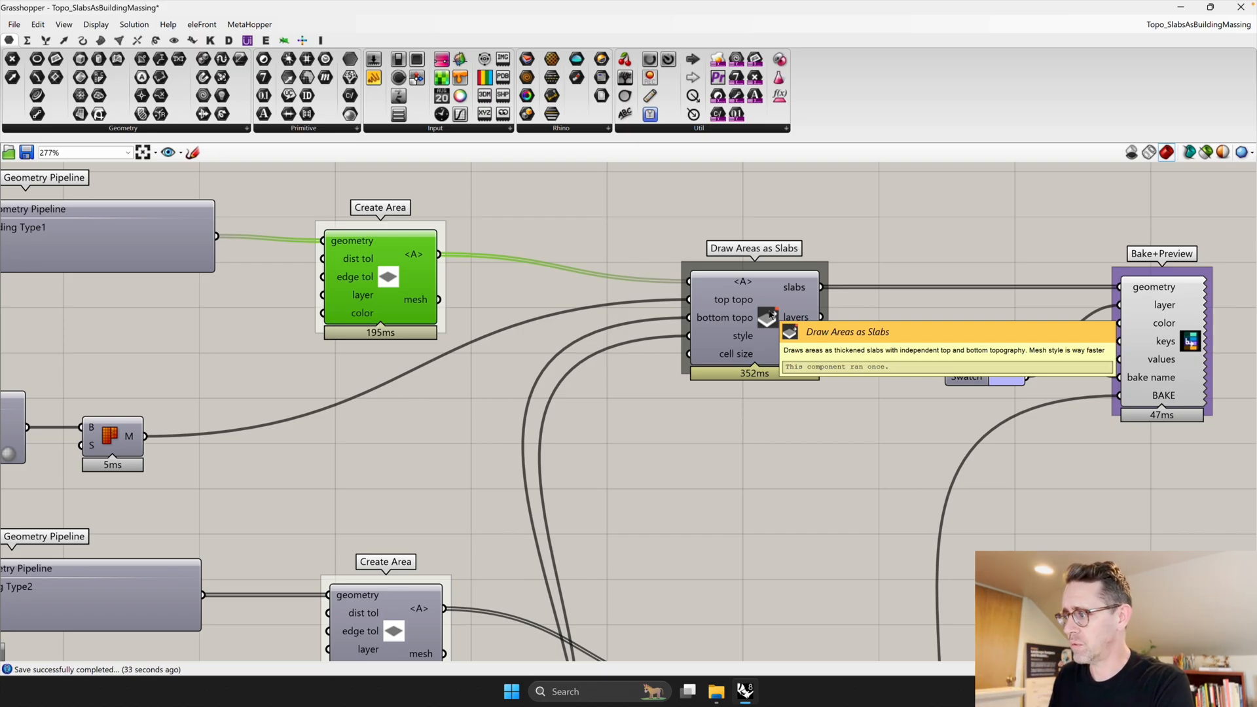
right_drag(949, 302, 870, 298)
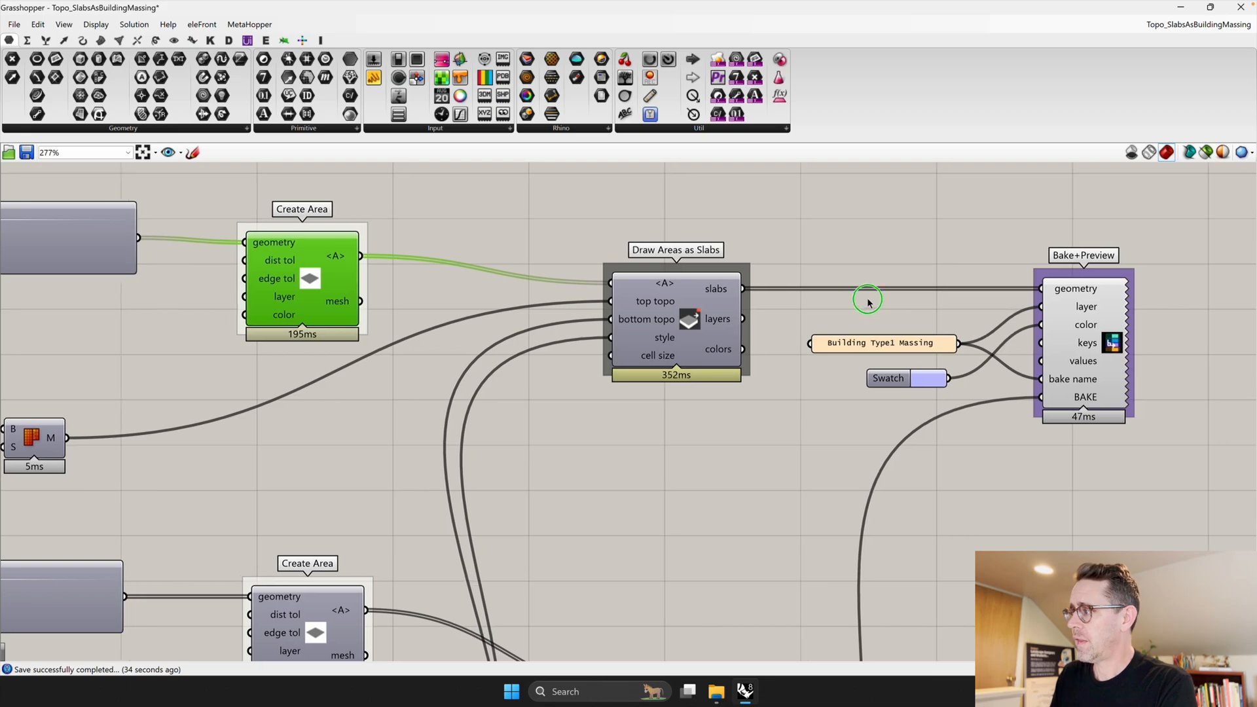
click(1095, 331)
right_drag(991, 482, 919, 279)
scroll(920, 279, down, 3)
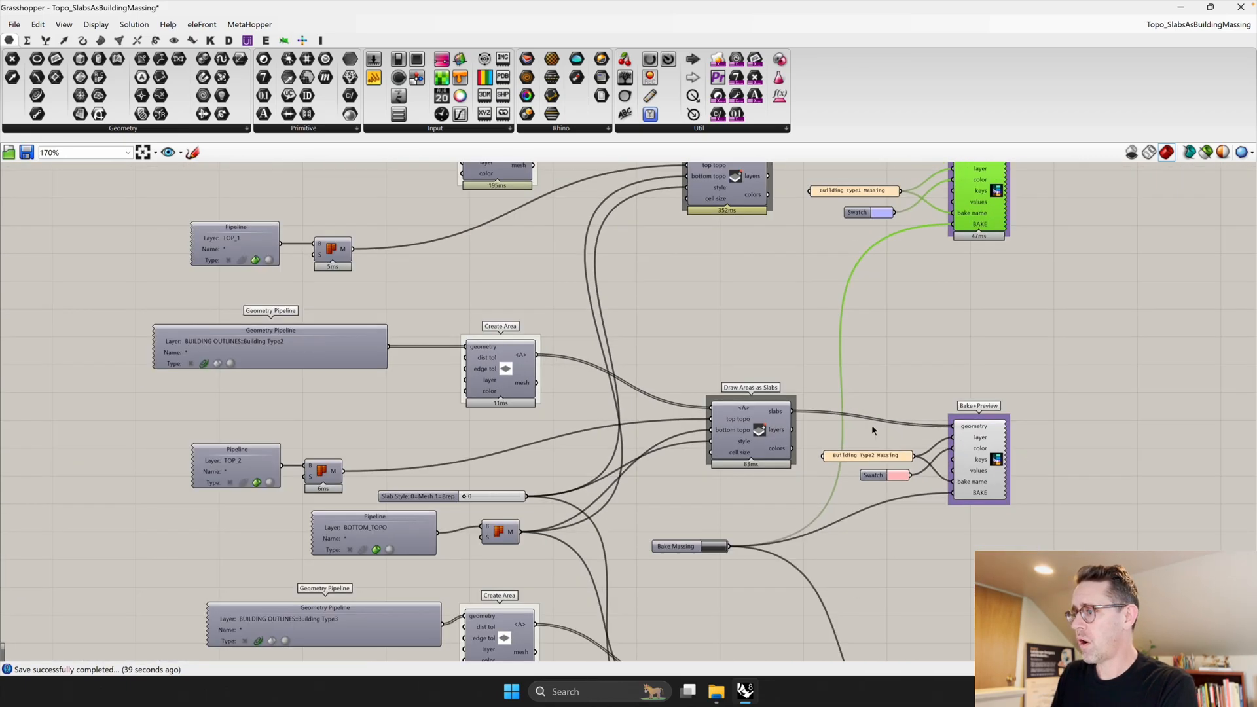
scroll(884, 437, down, 2)
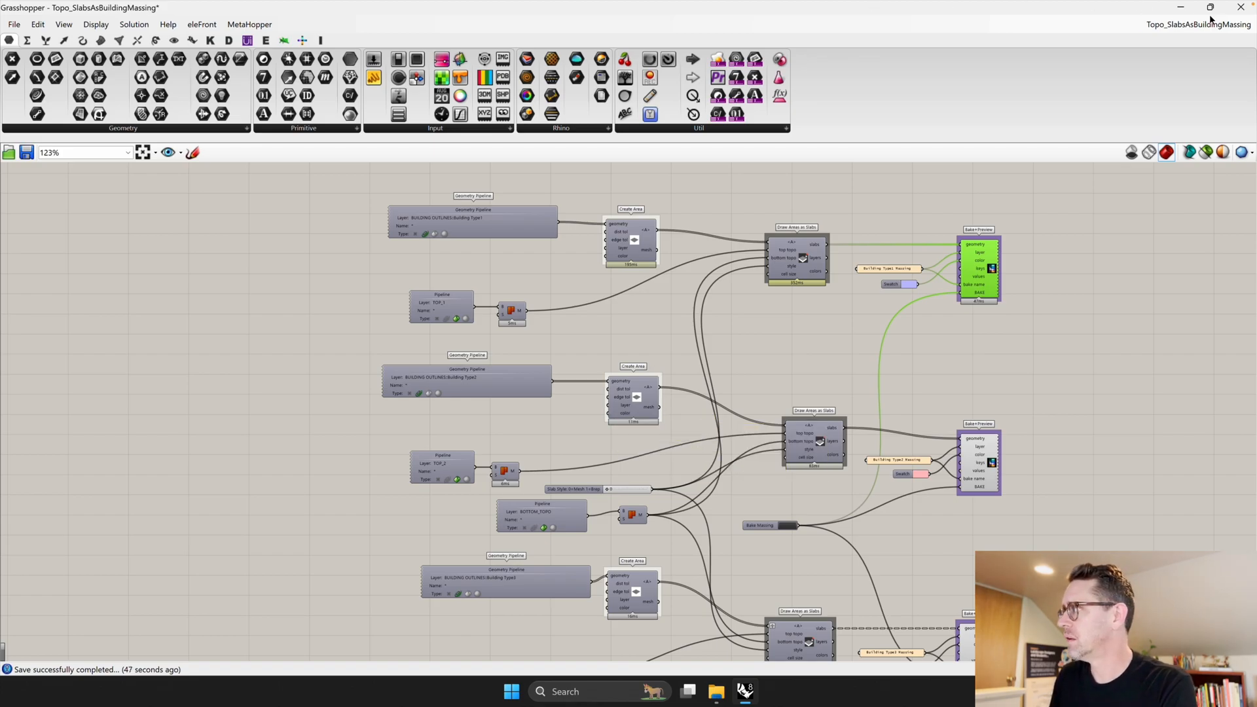
Restore and collapse the Grasshopper window, and turn on control points for one column of nine building outlines.
double_click(1137, 9)
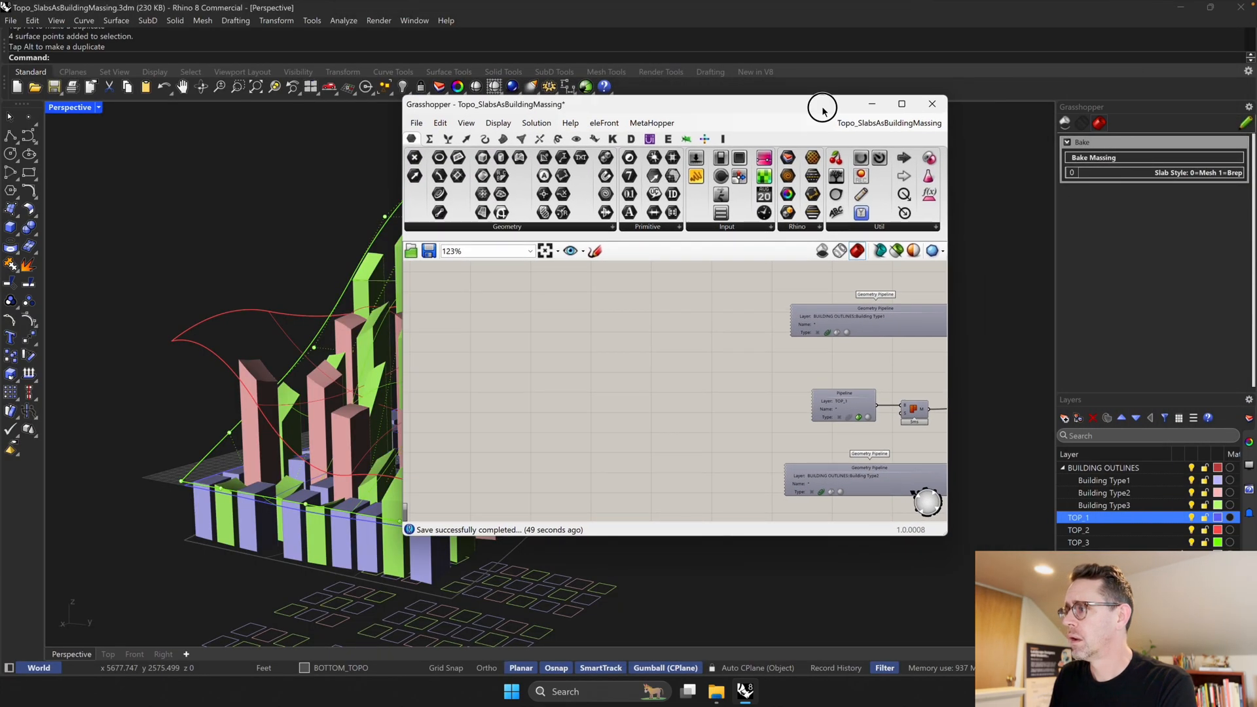
double_click(823, 107)
right_drag(638, 367, 615, 468)
scroll(685, 580, up, 4)
drag(640, 319, 609, 534)
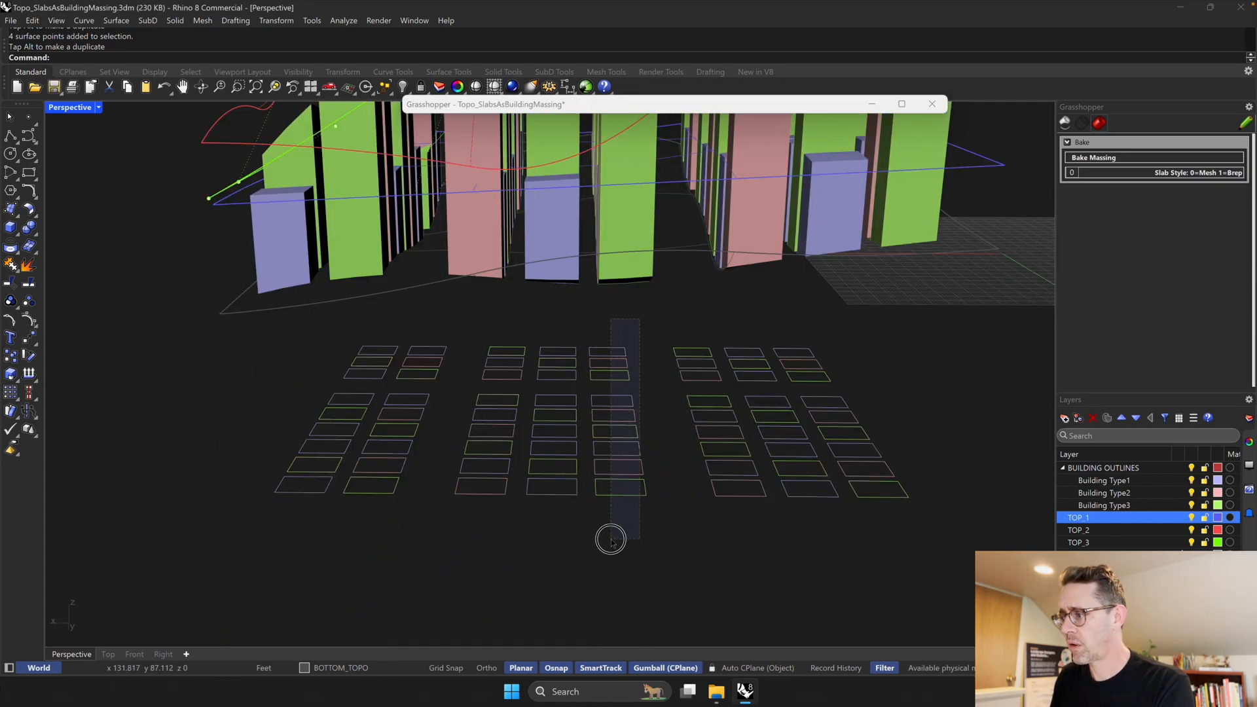
right_drag(668, 445, 678, 458)
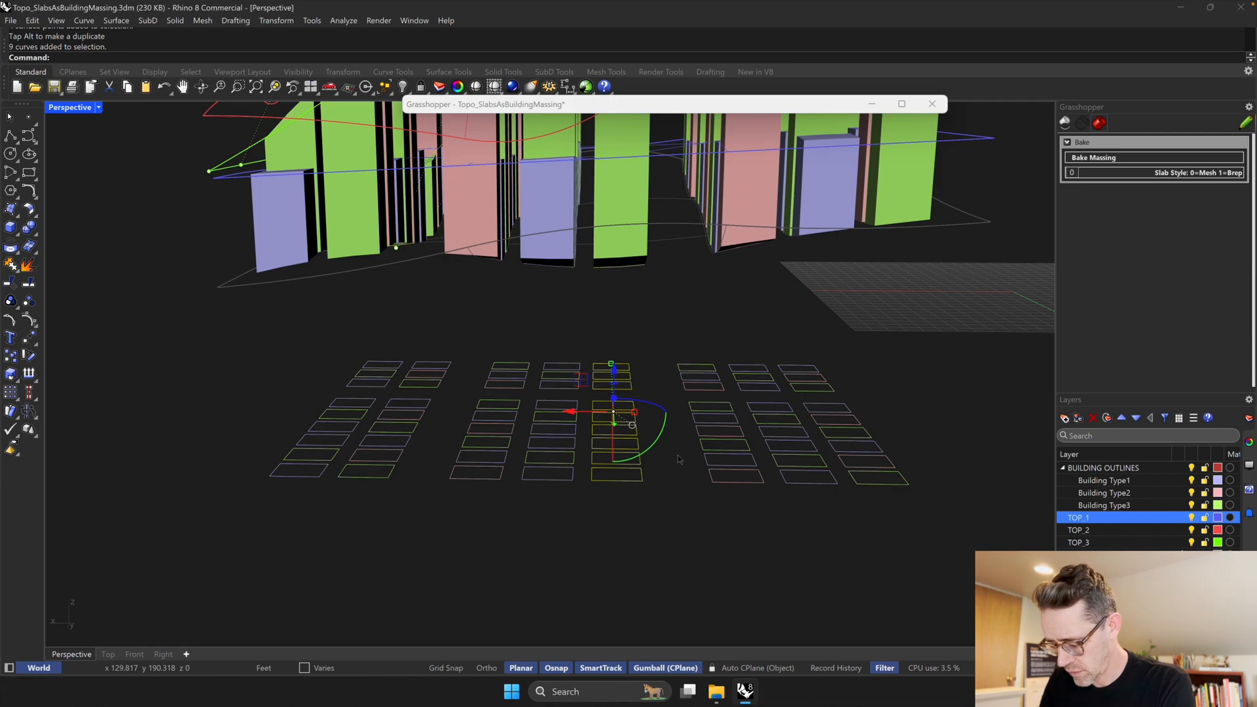
key(F10)
Select the control points along one side of the outline column and rotate them with the gumball.
drag(615, 352, 681, 563)
right_drag(662, 419, 677, 439)
drag(674, 393, 629, 508)
right_drag(629, 508, 666, 364)
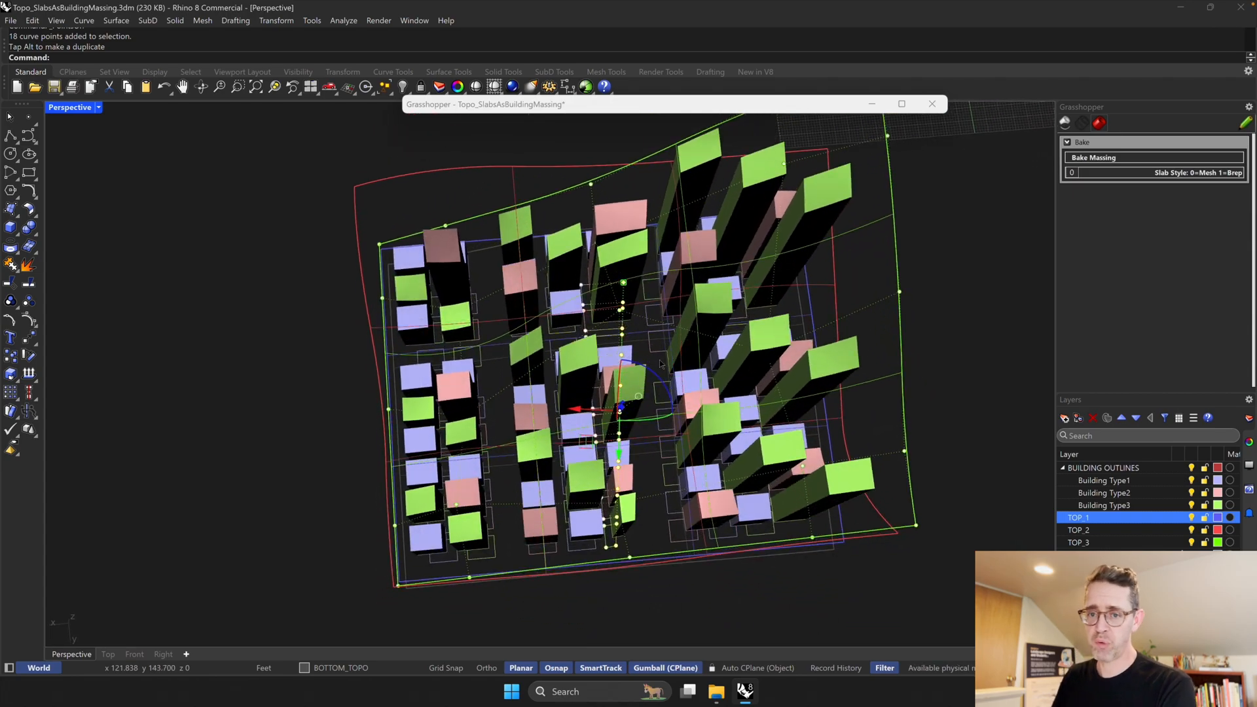
right_drag(743, 288, 701, 288)
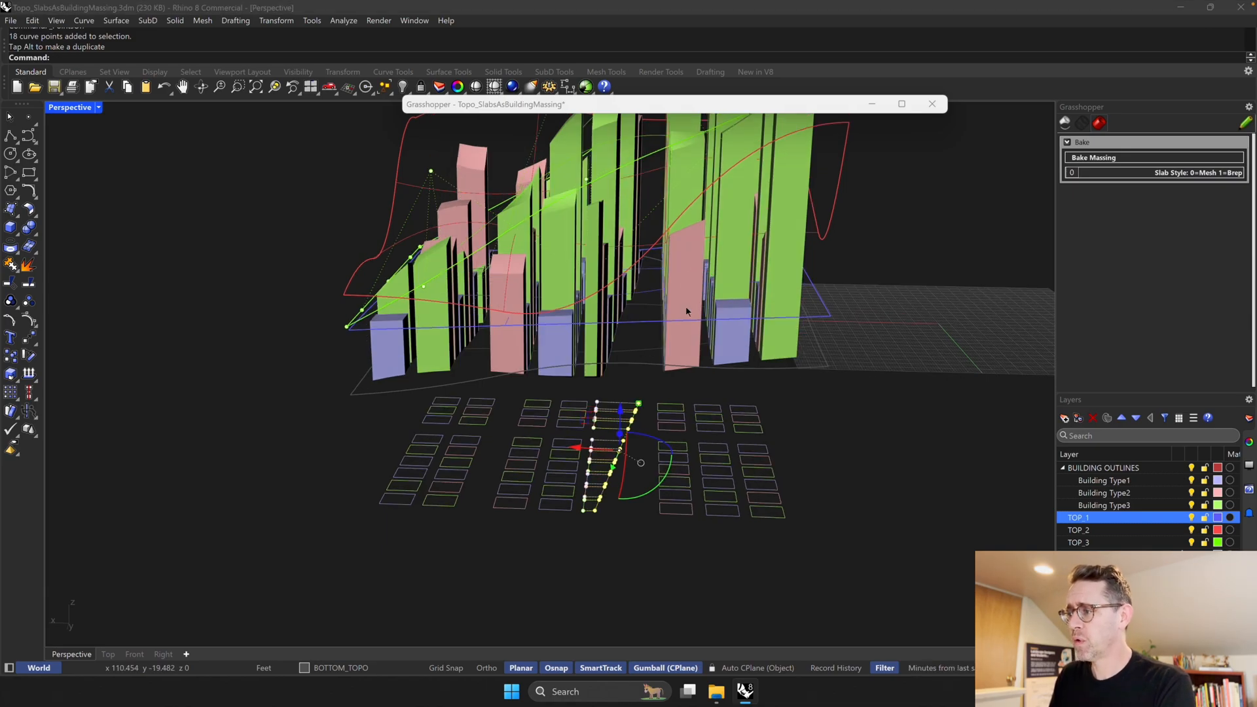
Clear the point selection and undo the last gumball rotation of the outline points.
key(super)
key(Escape)
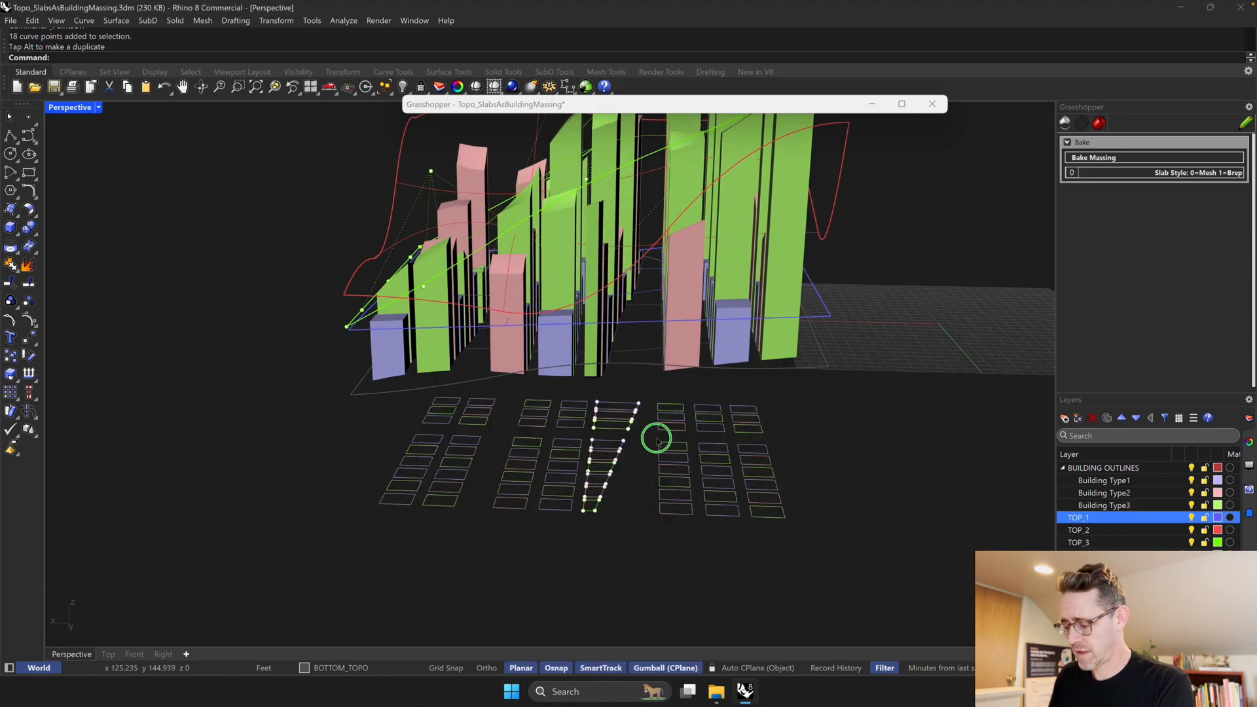
scroll(674, 455, up, 3)
key(ctrl+z)
right_drag(676, 426, 716, 105)
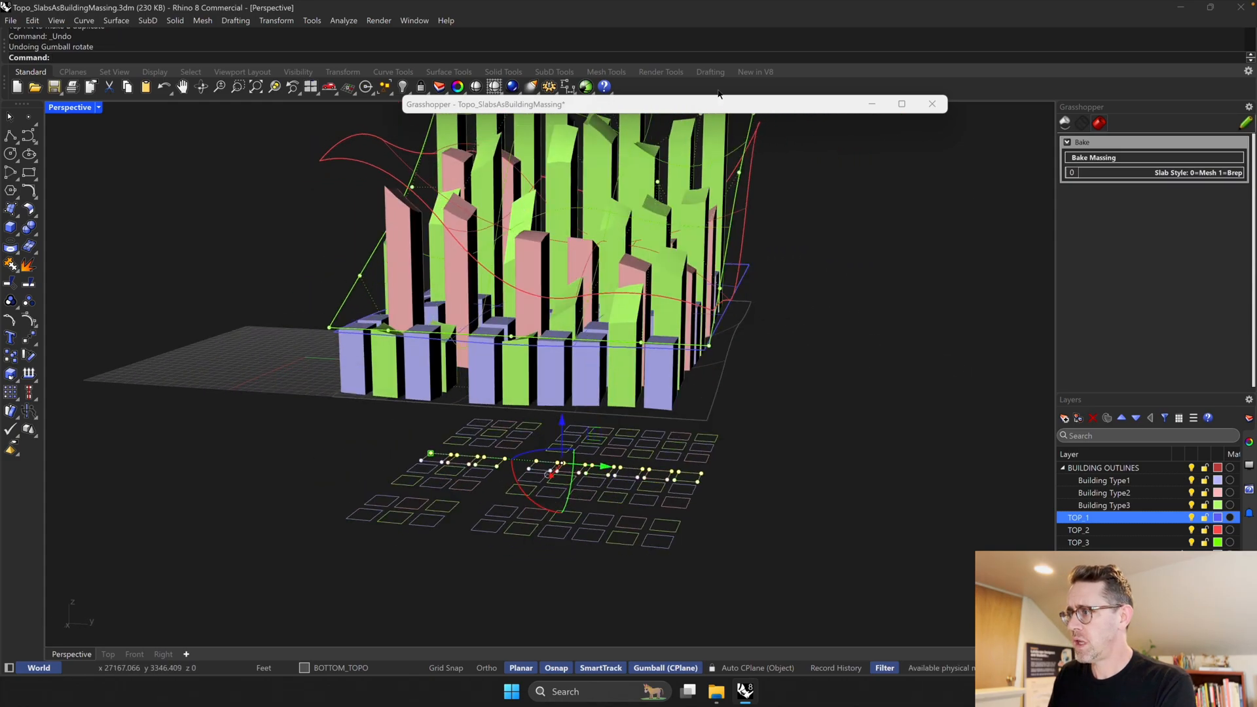
Bake the massing with slab style 0 (Mesh) and select one of the baked Building Type1 meshes.
click(1092, 159)
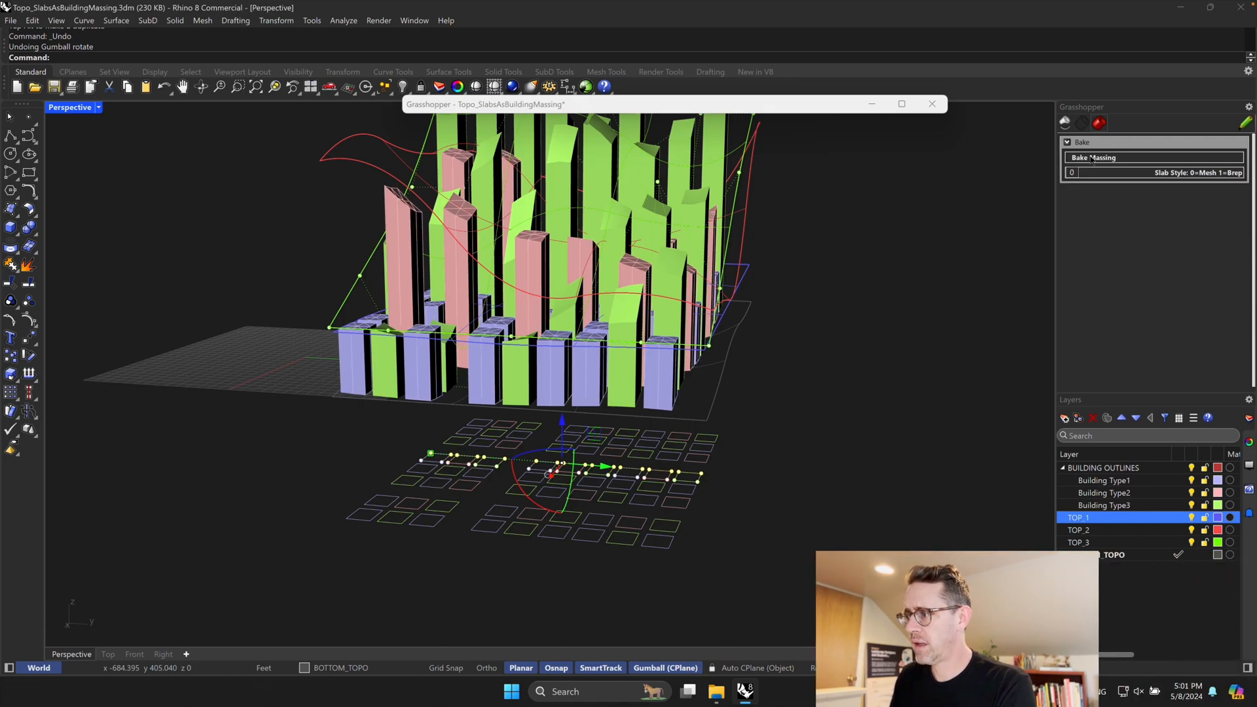
shift+right_drag(488, 383, 486, 453)
scroll(587, 304, up, 3)
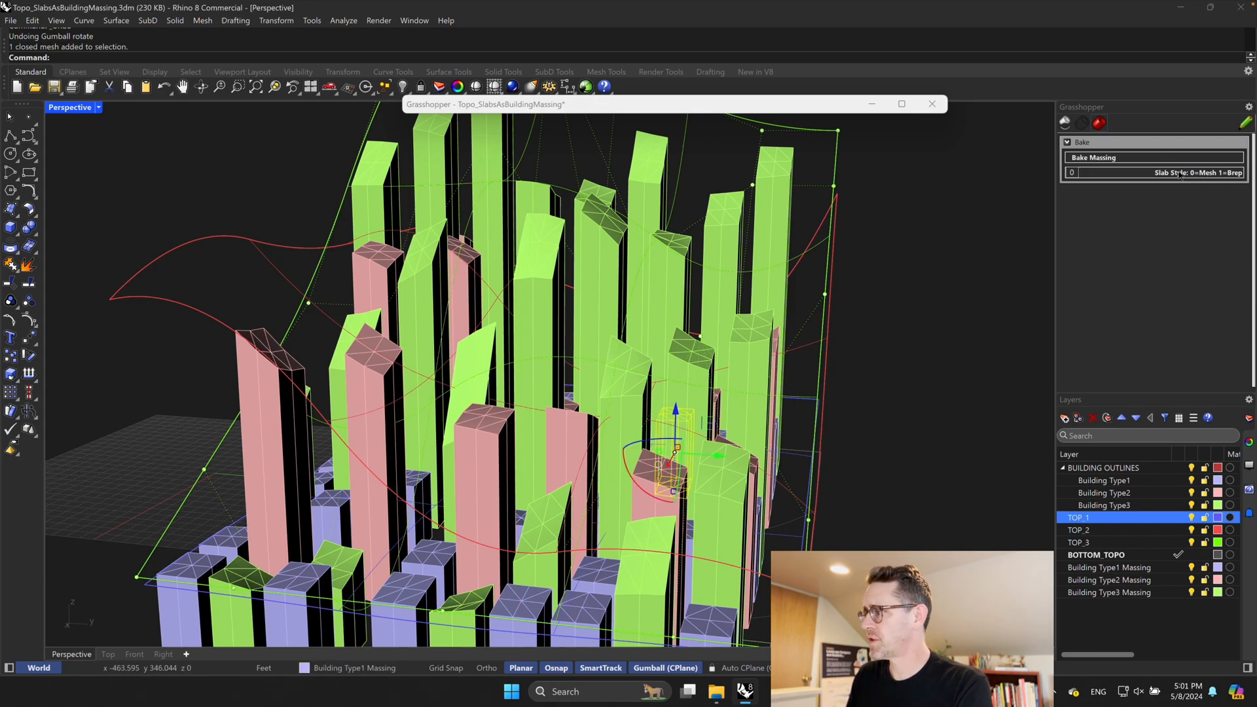
Set the slab style to 1 (Brep) and bake the massing again.
right_drag(806, 445, 838, 449)
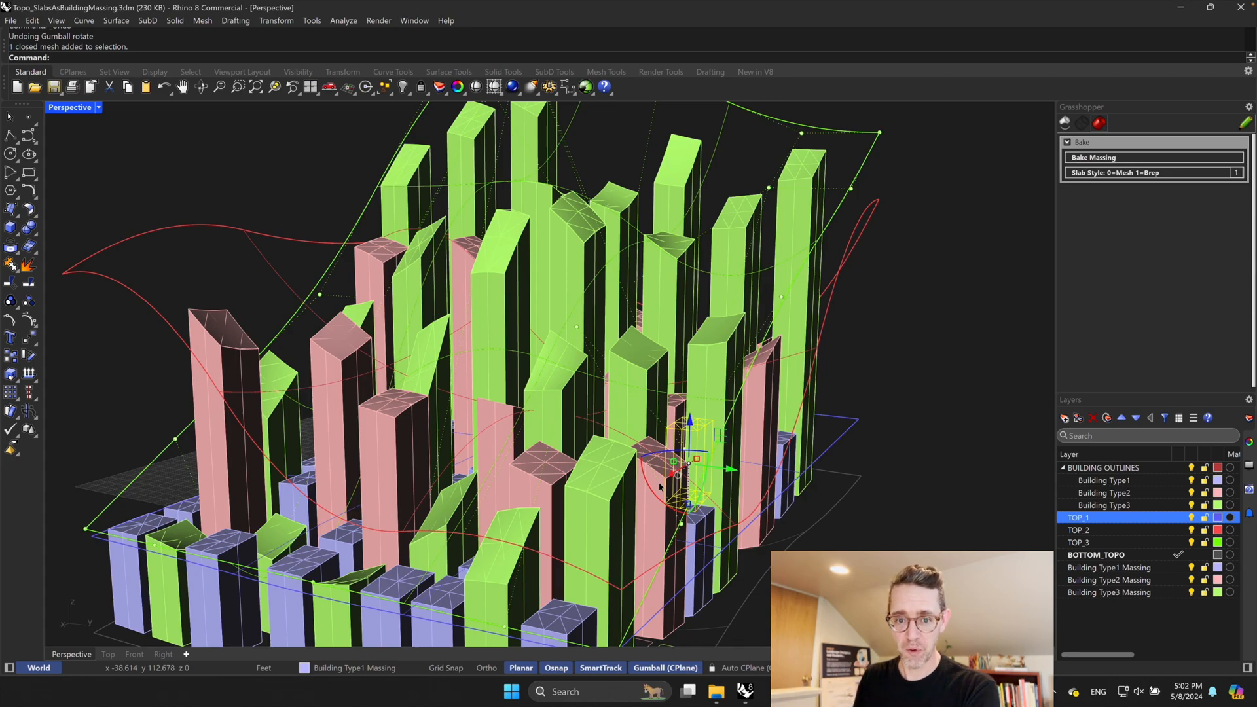
click(1077, 157)
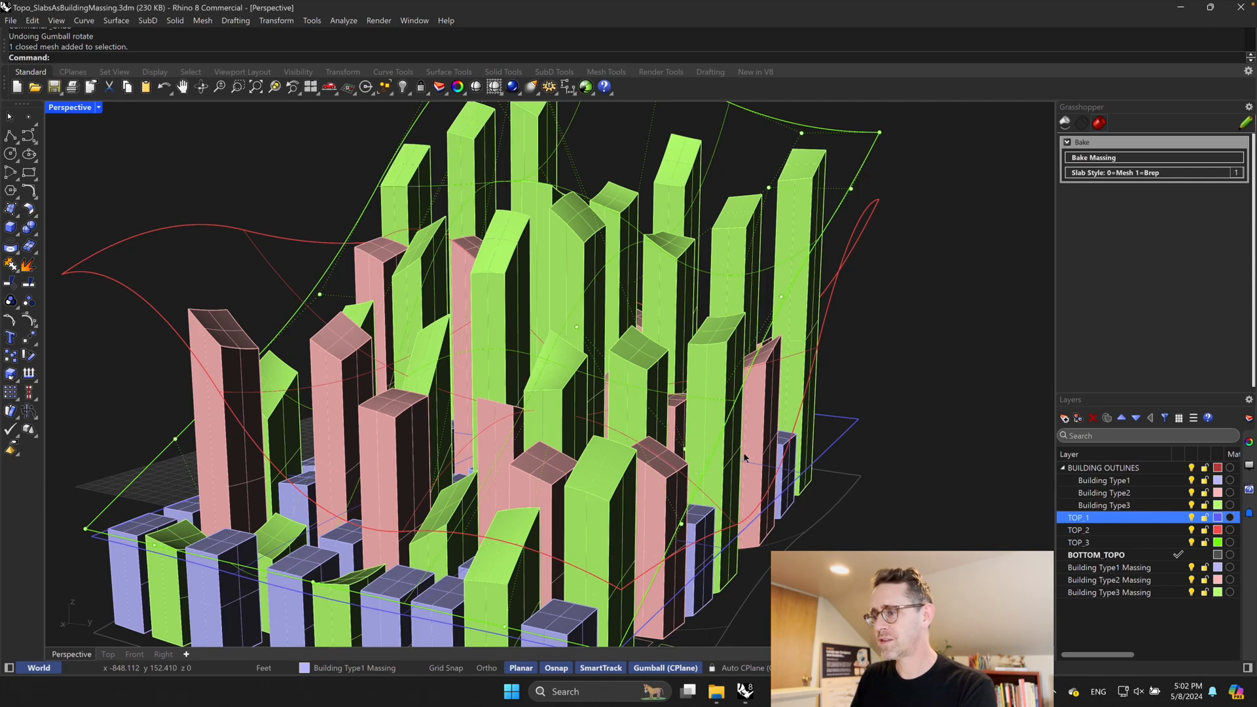
scroll(742, 455, down, 5)
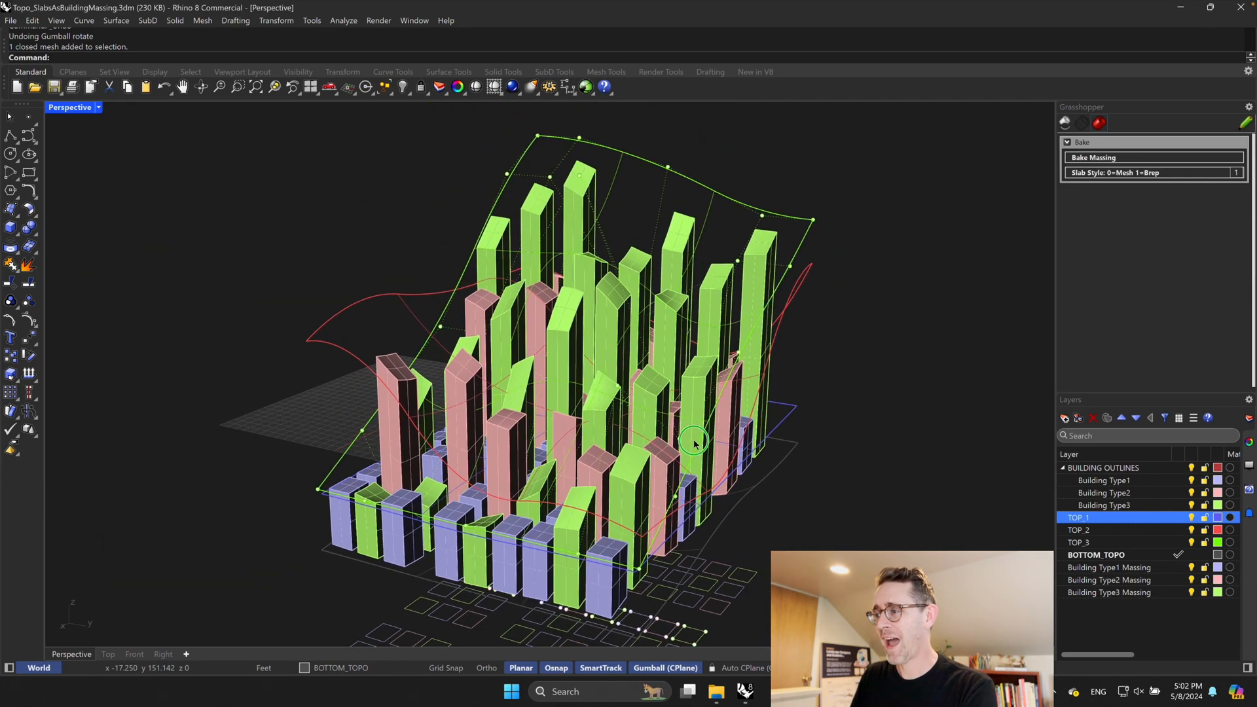
scroll(694, 446, down, 1)
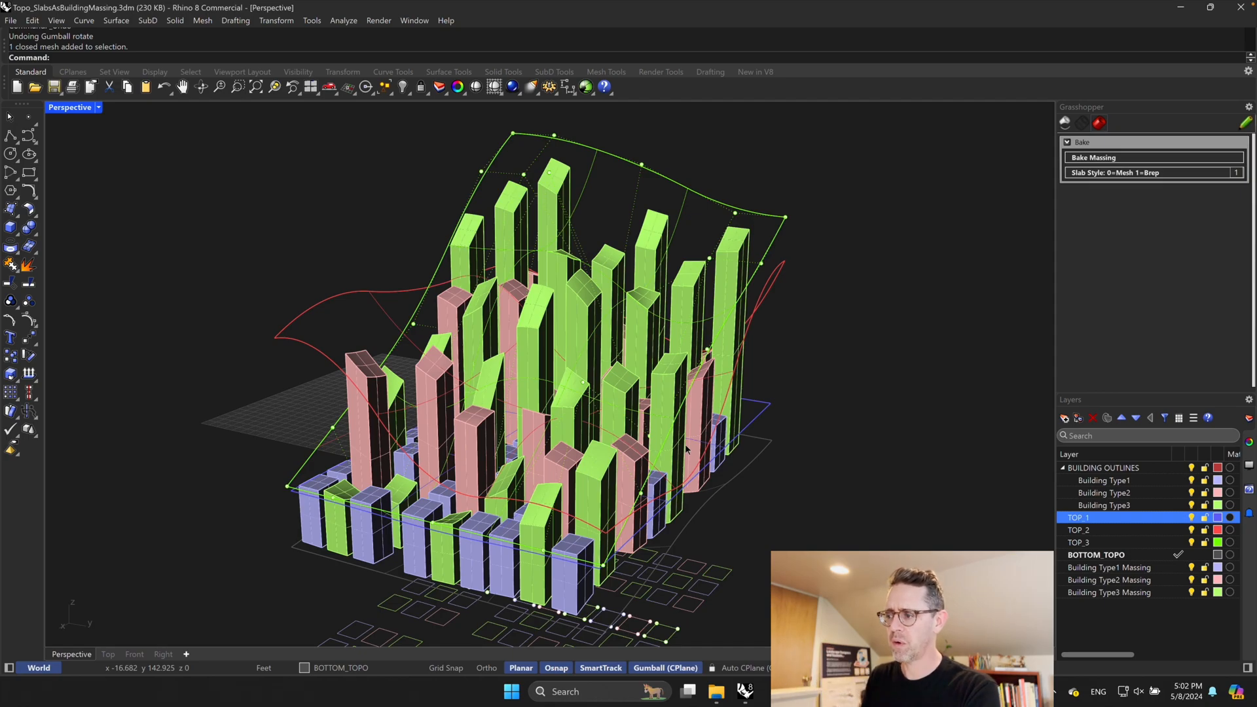